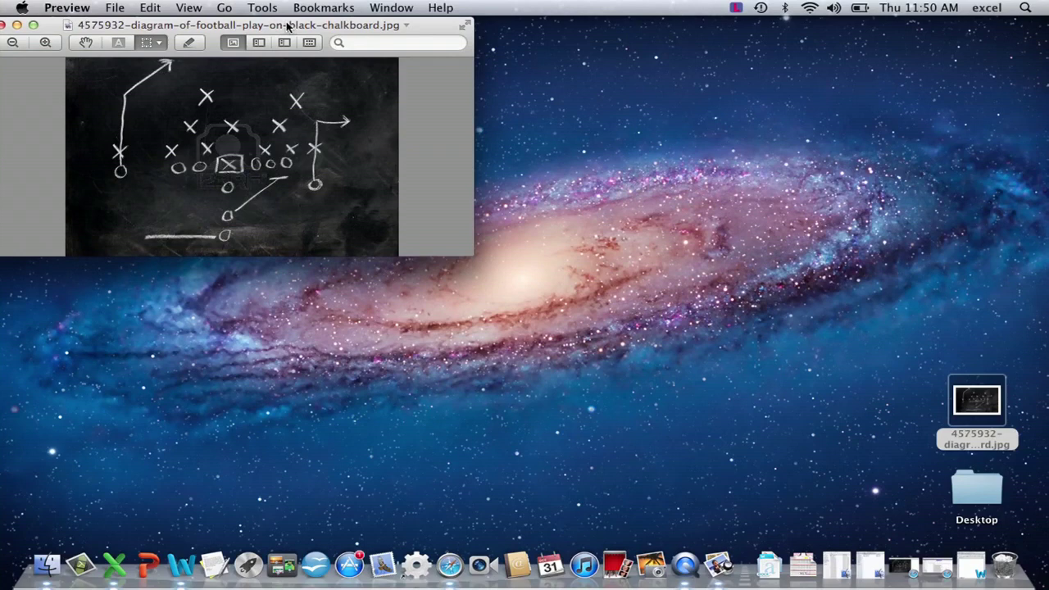
Switch to Word by restoring the minimized Document6 window.
key("super+Tab")
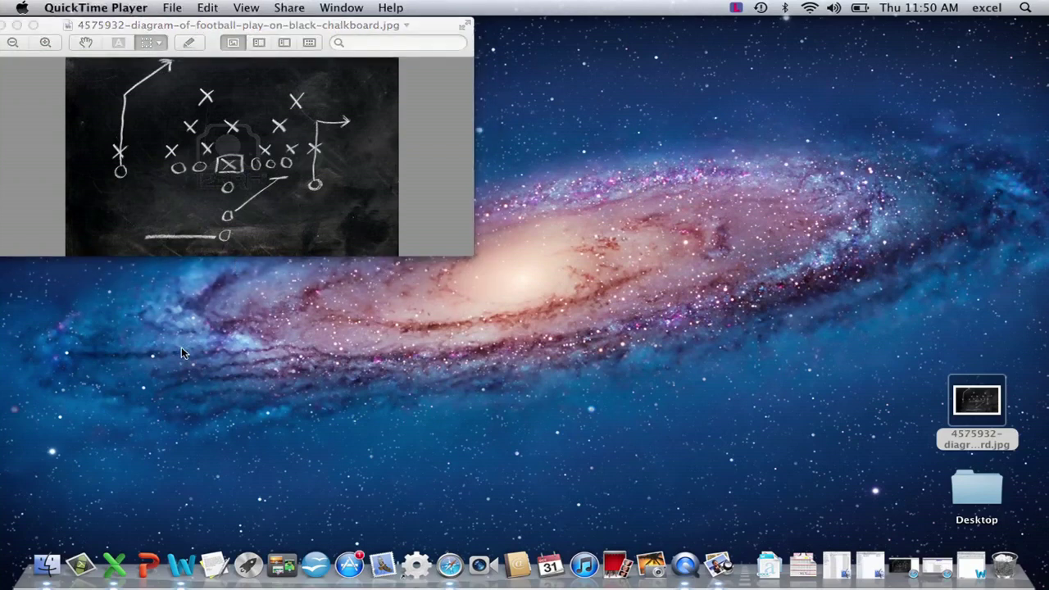
right_click(976, 574)
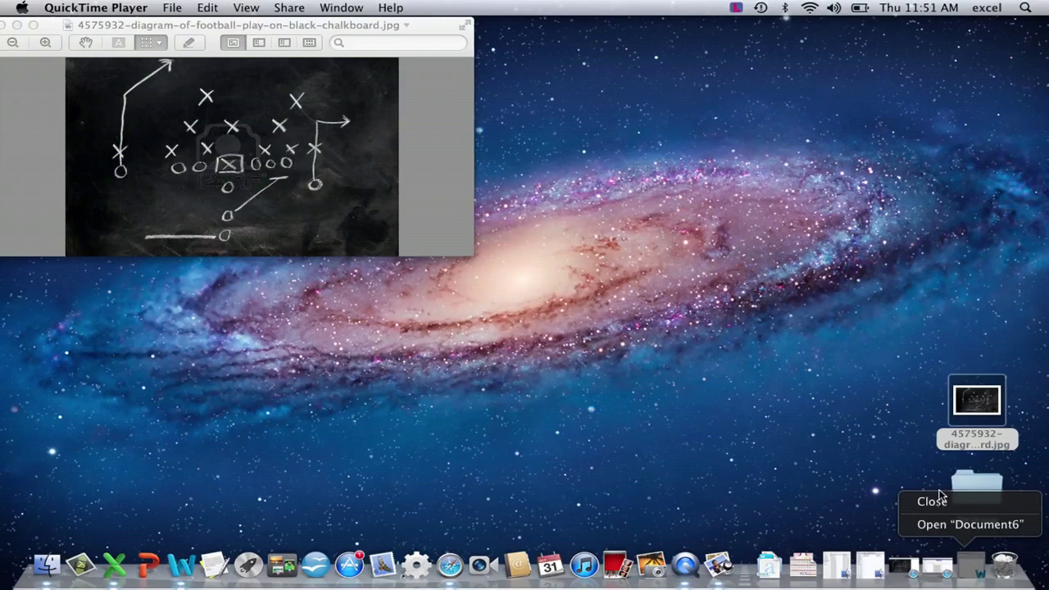
left_click(976, 572)
left_click(976, 572)
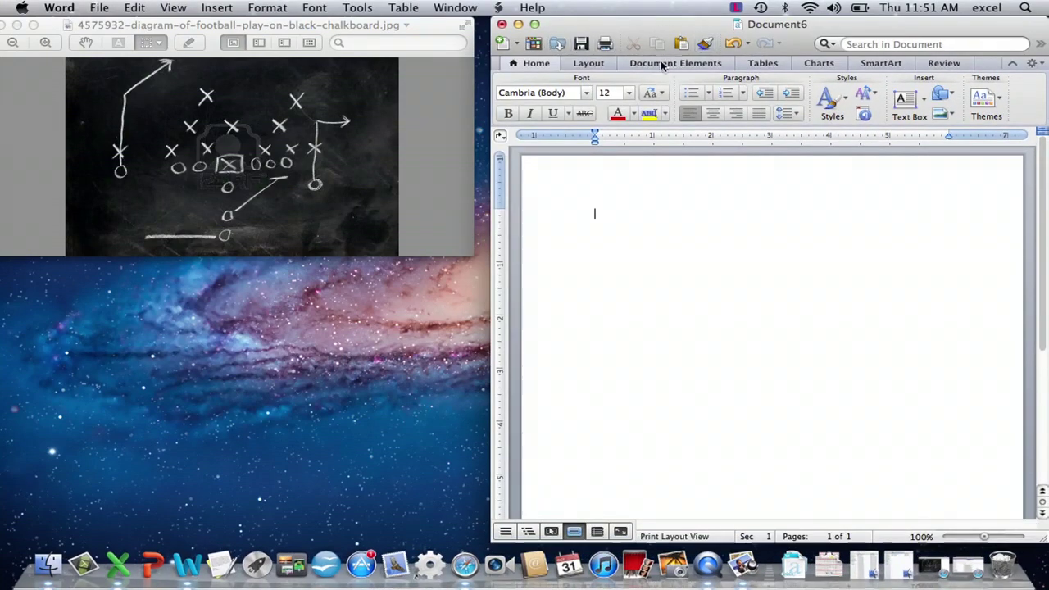
Set the page orientation of the blank document to Landscape.
left_click(592, 64)
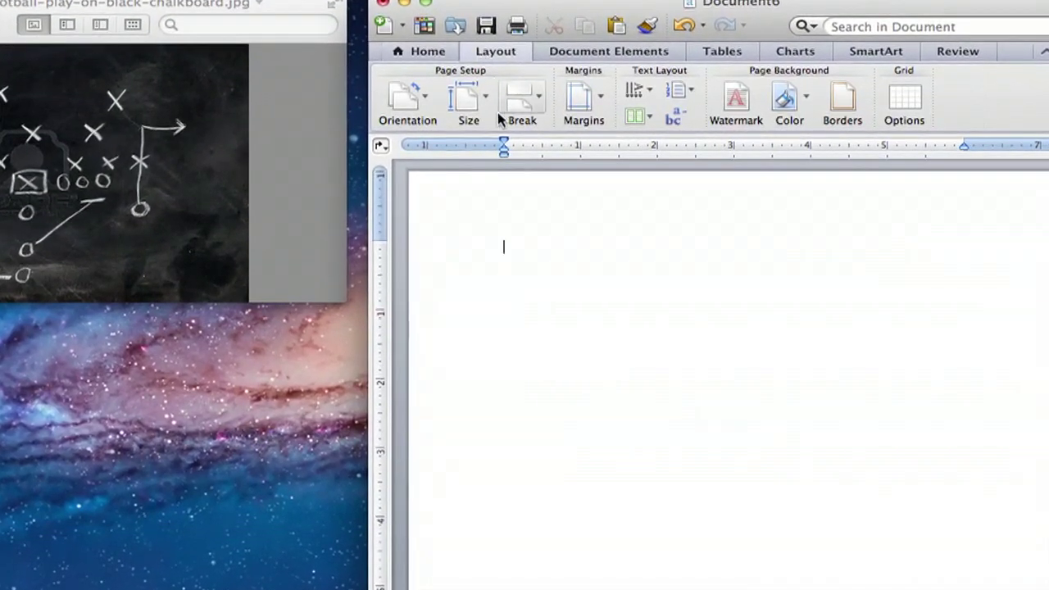
left_click(427, 105)
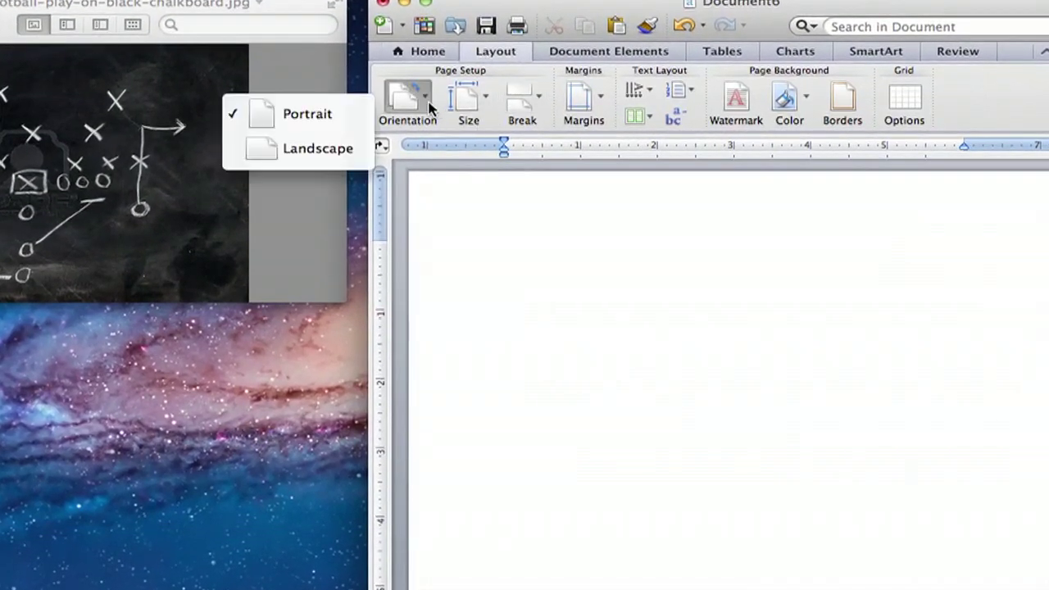
left_click(327, 148)
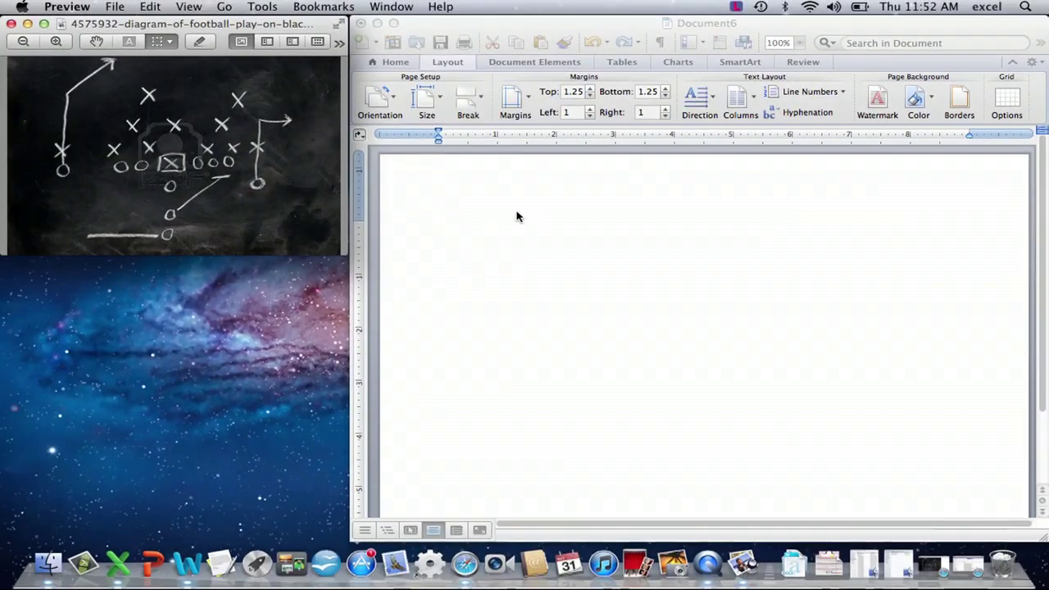
Insert an oval shape about 0.9 inches wide near the upper-left corner of the Word page.
left_click(533, 32)
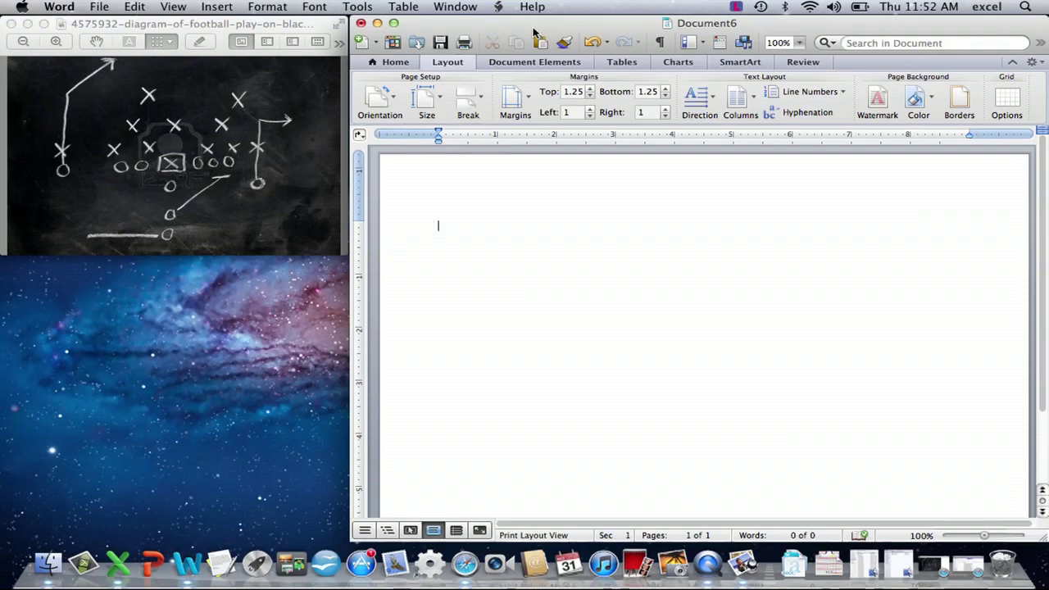
left_click(215, 7)
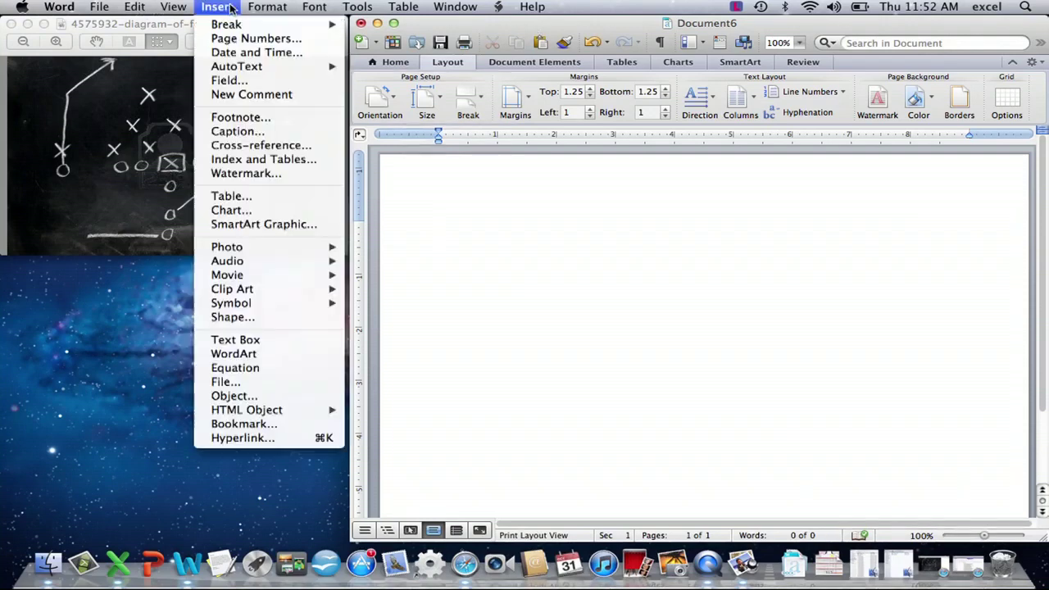
left_click(238, 319)
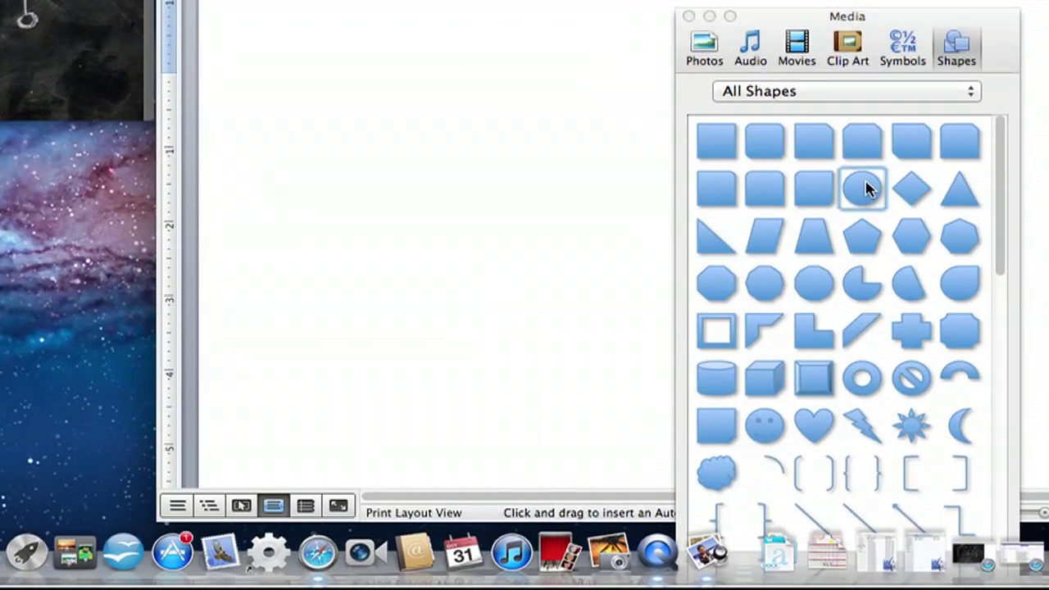
scroll(1009, 236, "down", 5)
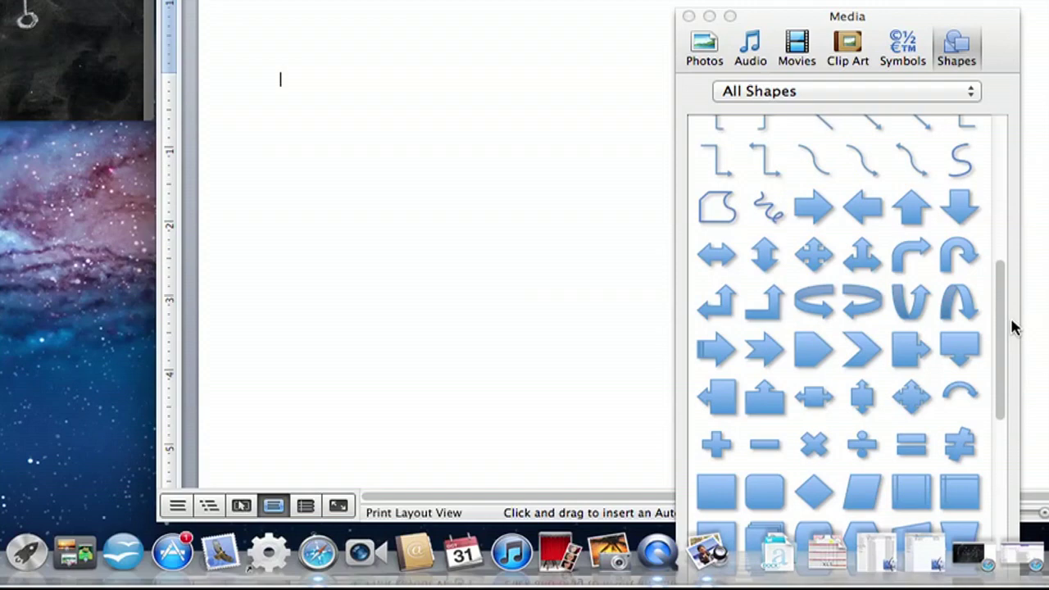
left_click_drag(1002, 320, 1007, 174)
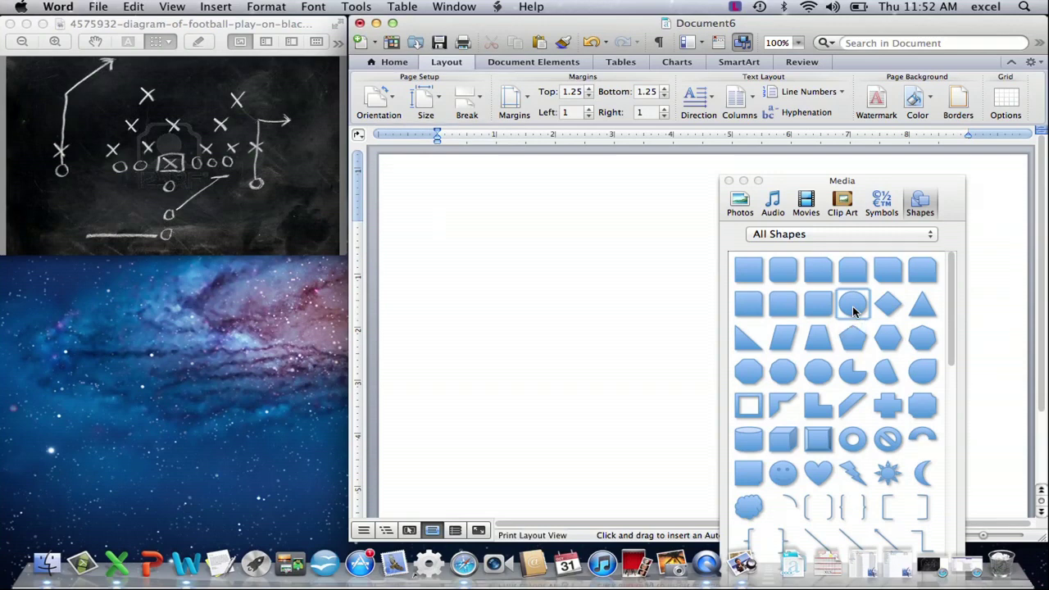
left_click_drag(853, 310, 466, 237)
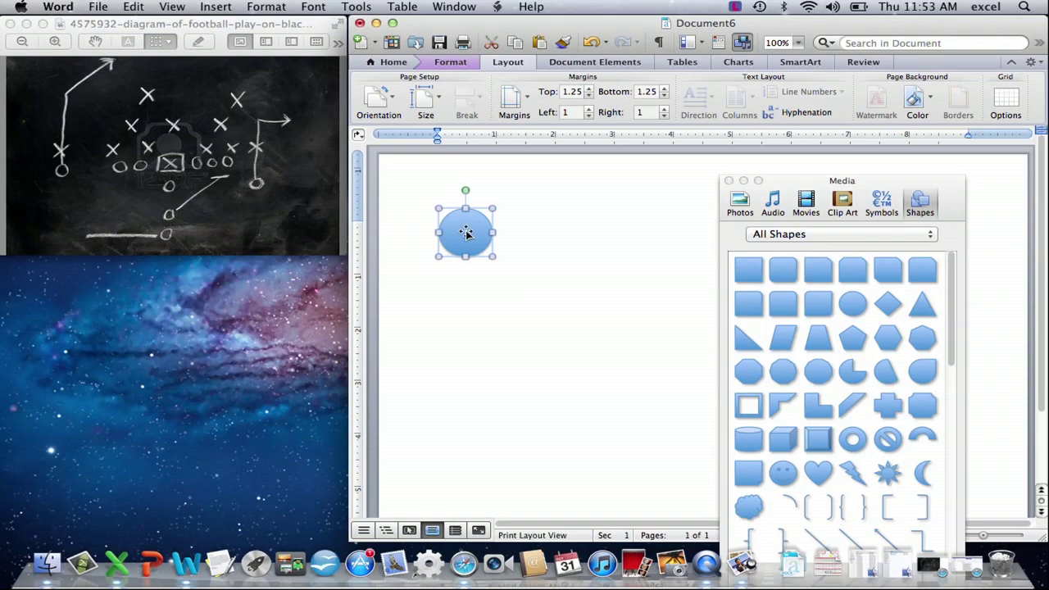
right_click(477, 234)
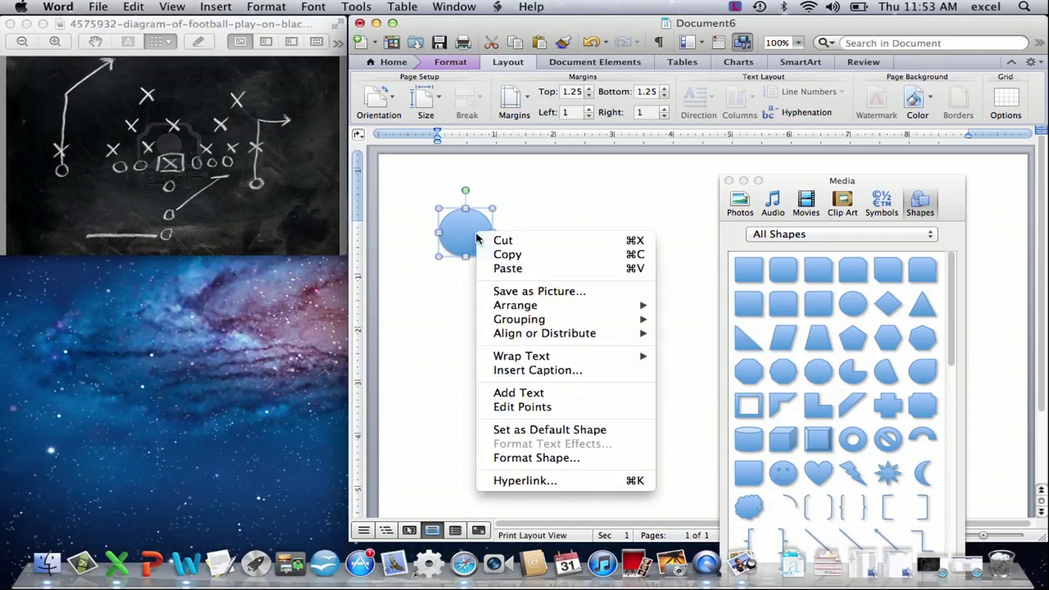
left_click(529, 460)
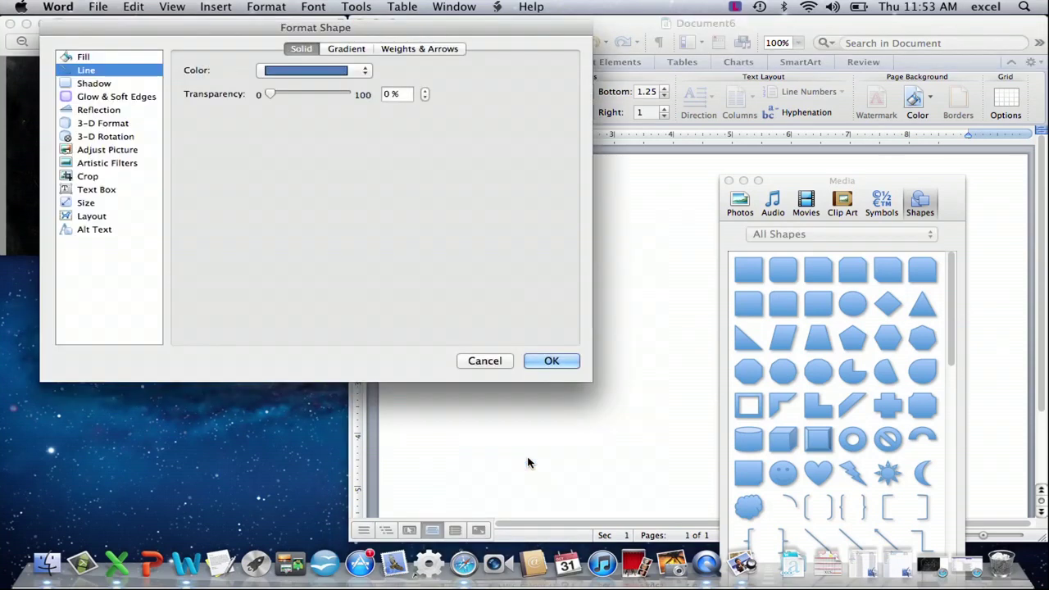
left_click(552, 361)
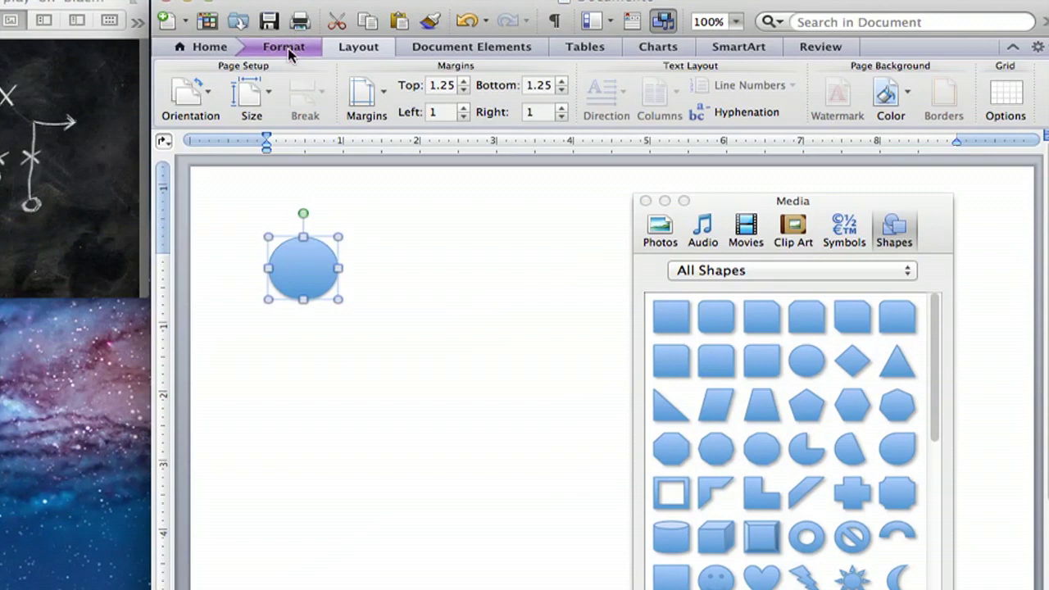
Fill the circle with black from the theme colors.
left_click(285, 48)
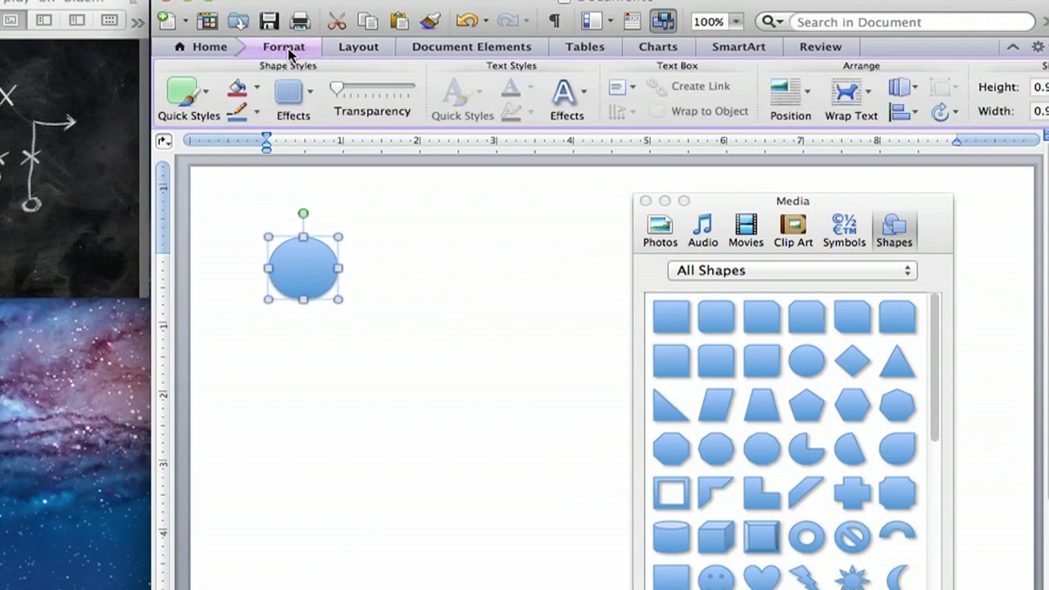
left_click(208, 95)
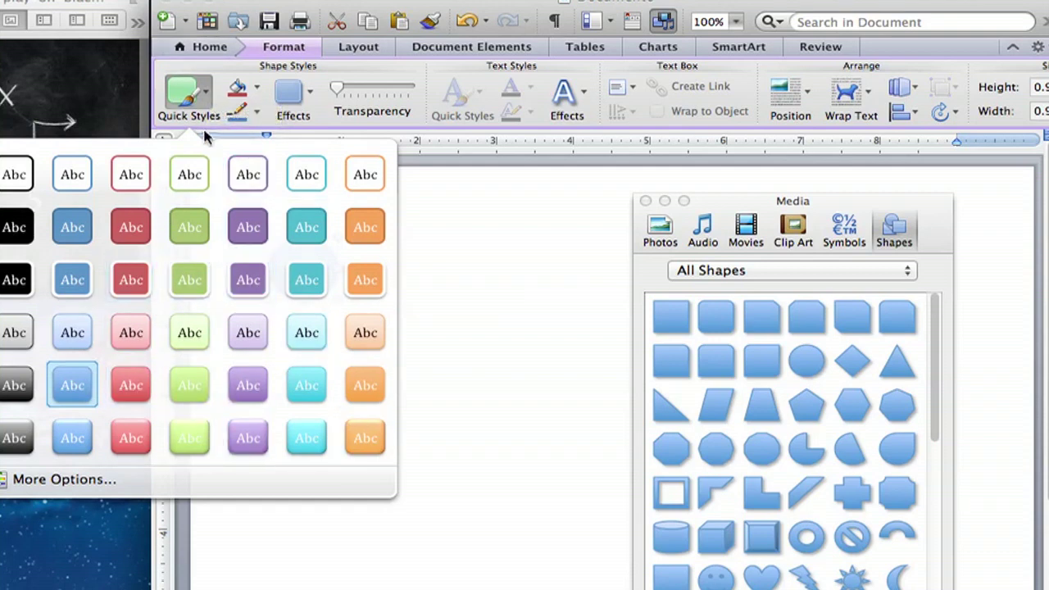
left_click(211, 105)
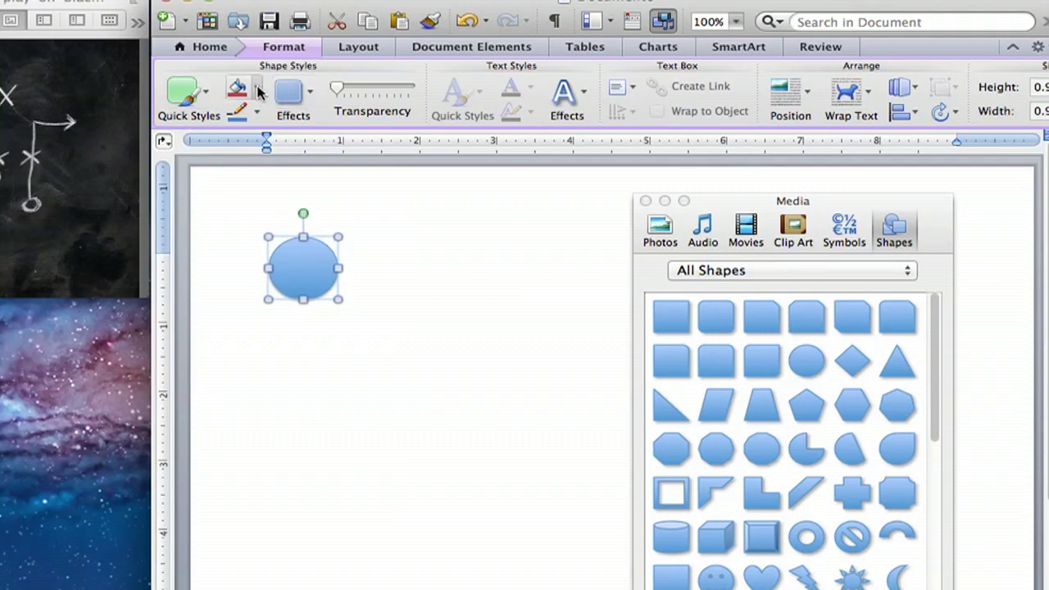
left_click(257, 90)
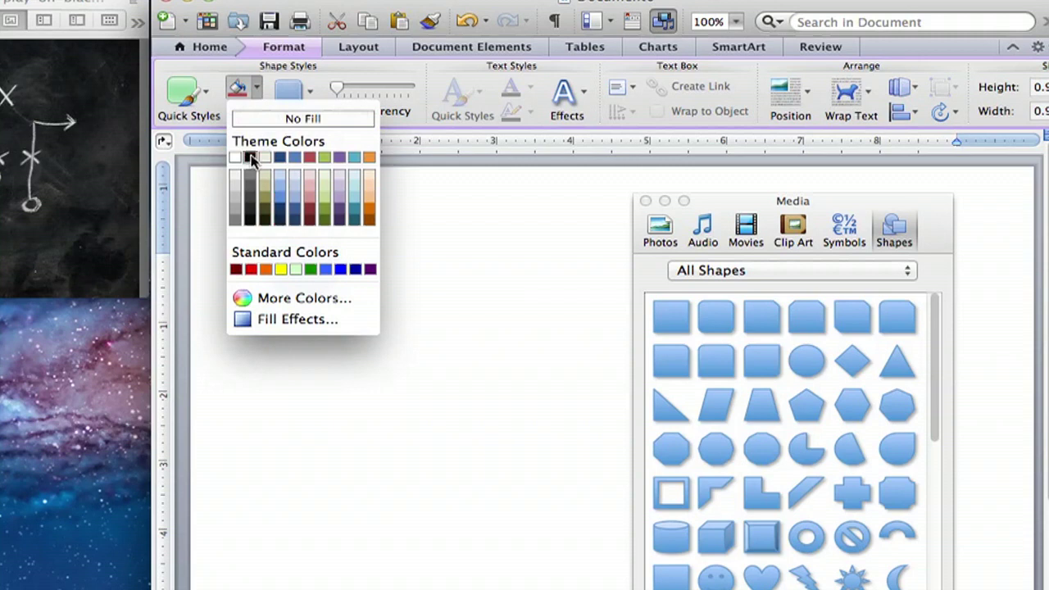
left_click(251, 157)
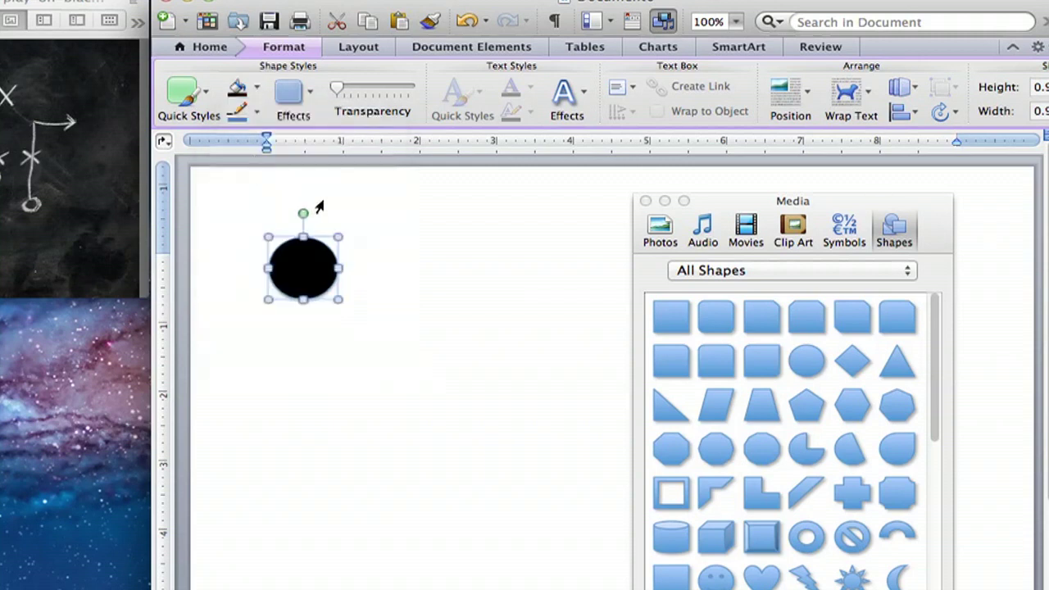
Give the circle a black outline and set its interior to No Fill.
left_click(257, 115)
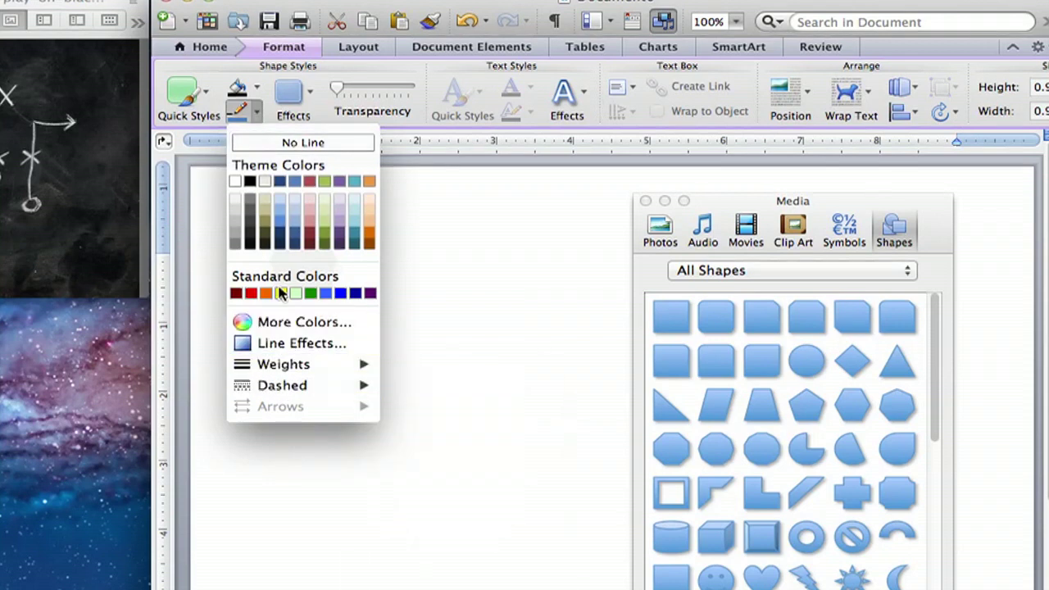
left_click(287, 144)
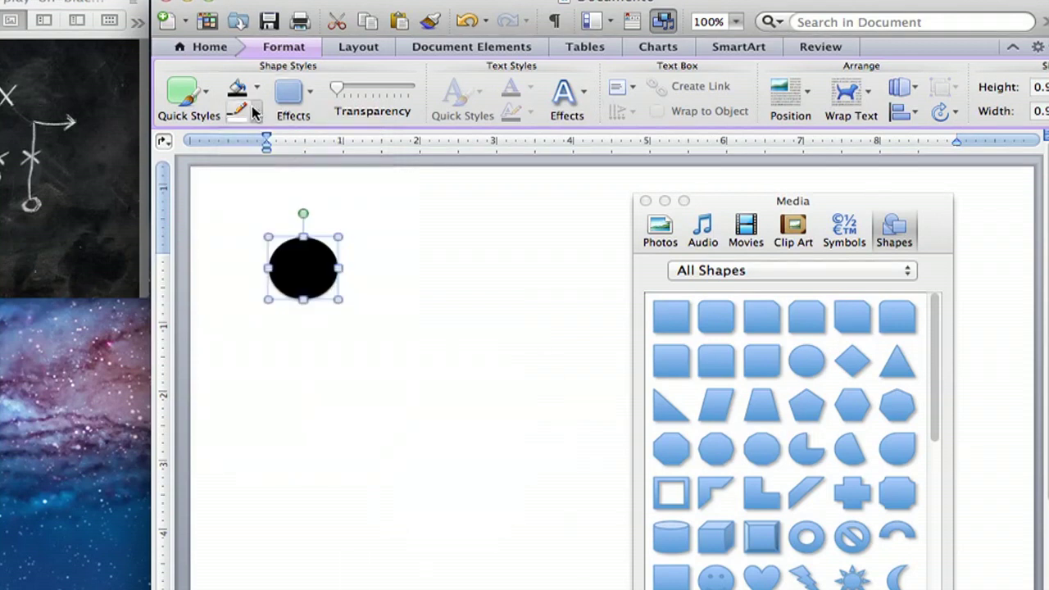
left_click(257, 116)
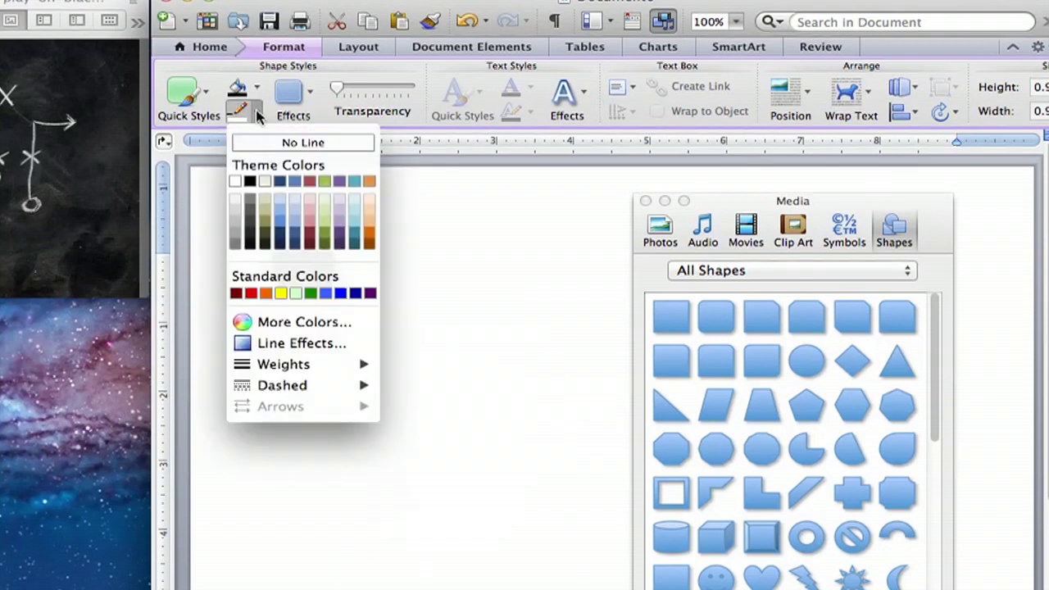
left_click(251, 181)
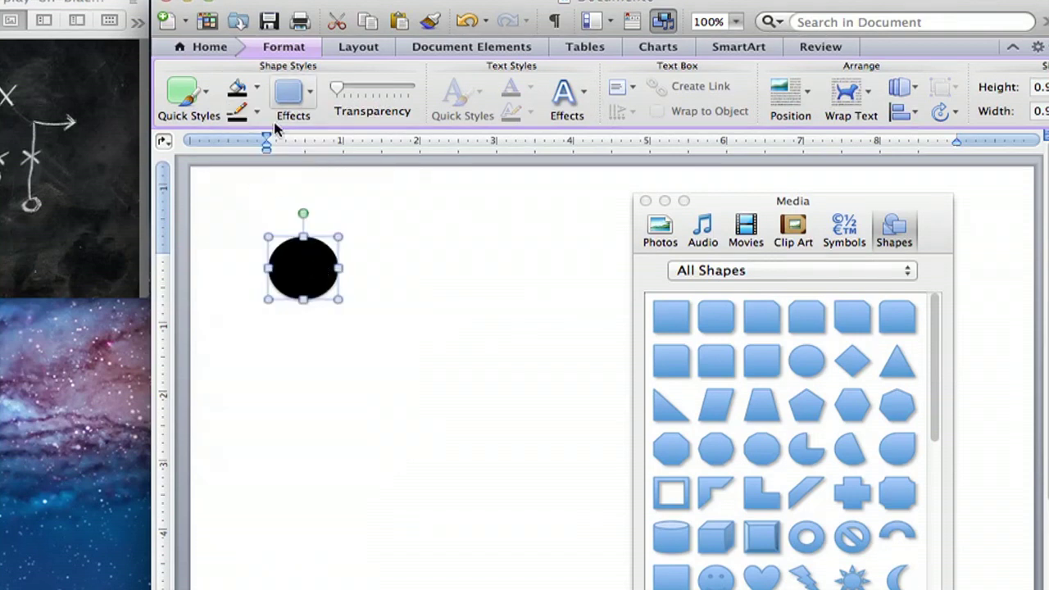
left_click(257, 88)
left_click(268, 119)
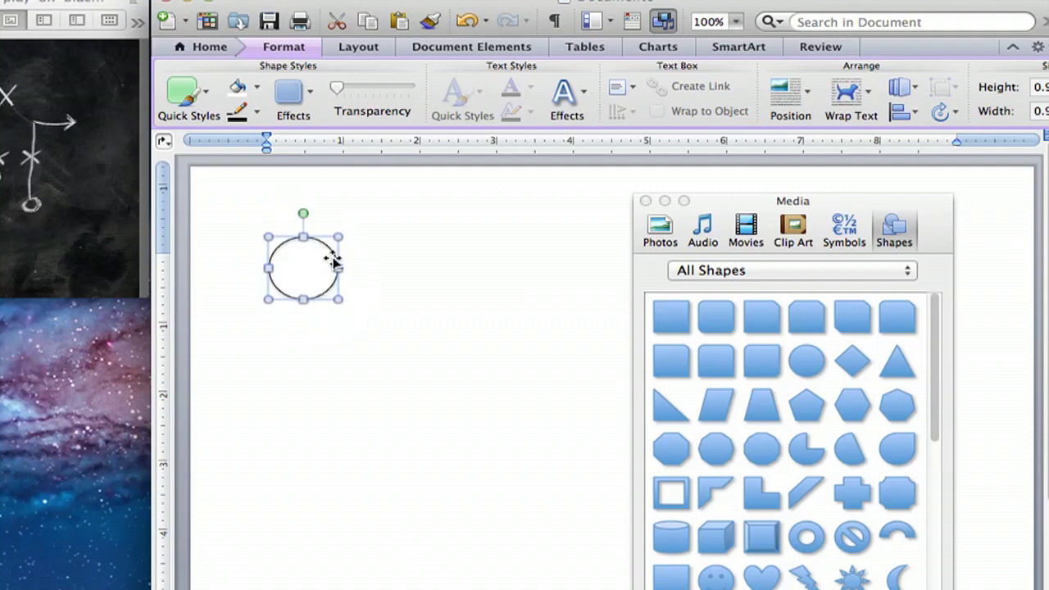
Move the outlined circle down to about the 3-inch mark of the vertical ruler and deselect it.
left_click_drag(325, 237, 352, 434)
left_click(422, 377)
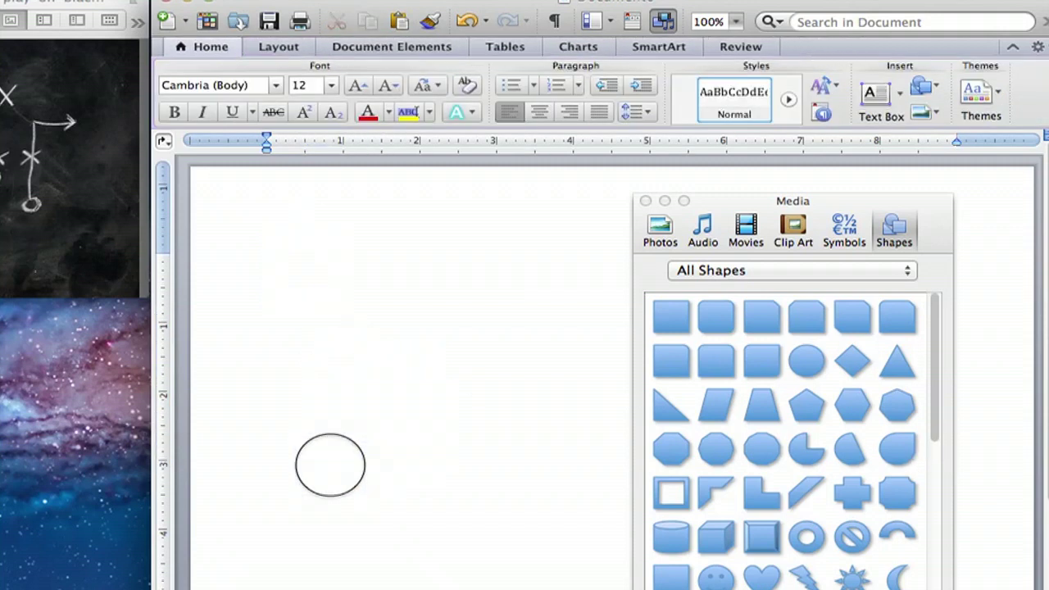
Insert an X-shaped multiply symbol from the shapes collection near the upper edge of the page, above the circle.
left_click_drag(940, 396, 939, 552)
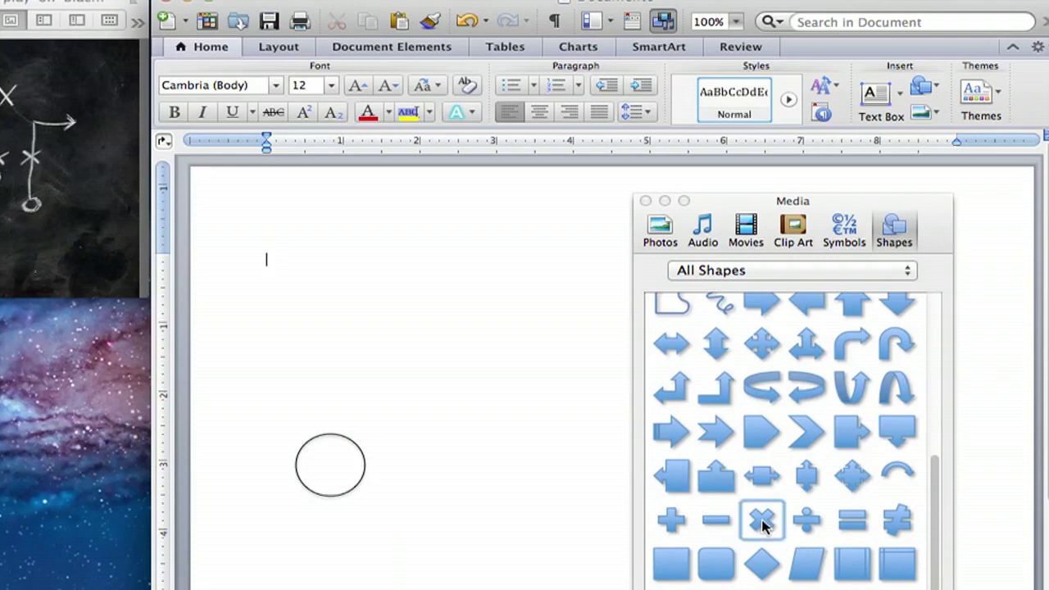
left_click_drag(763, 525, 313, 202)
left_click(431, 317)
left_click(396, 257)
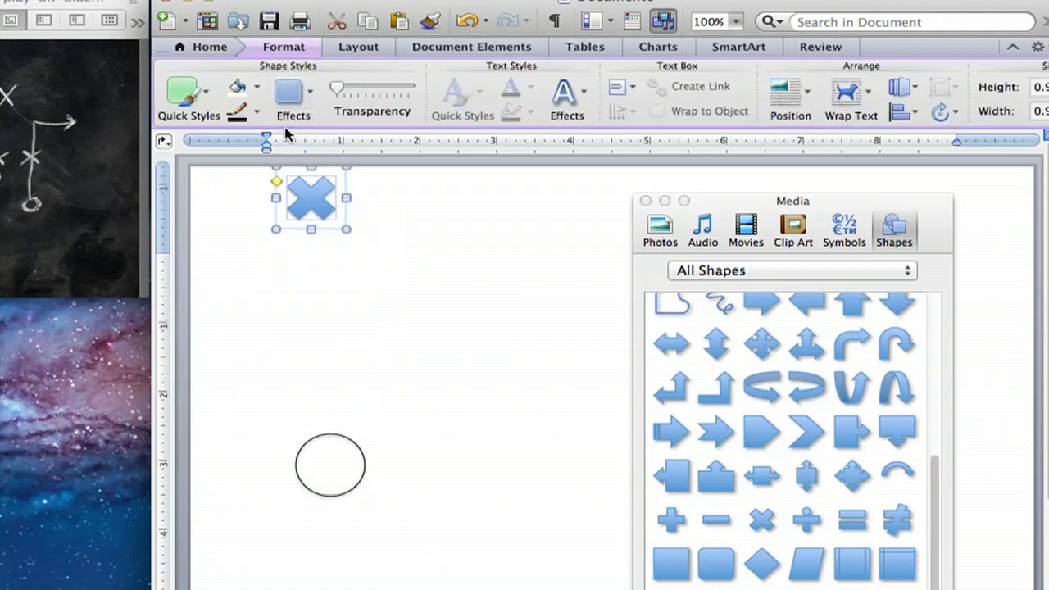
Give the X shape a black outline and a black fill.
left_click(257, 114)
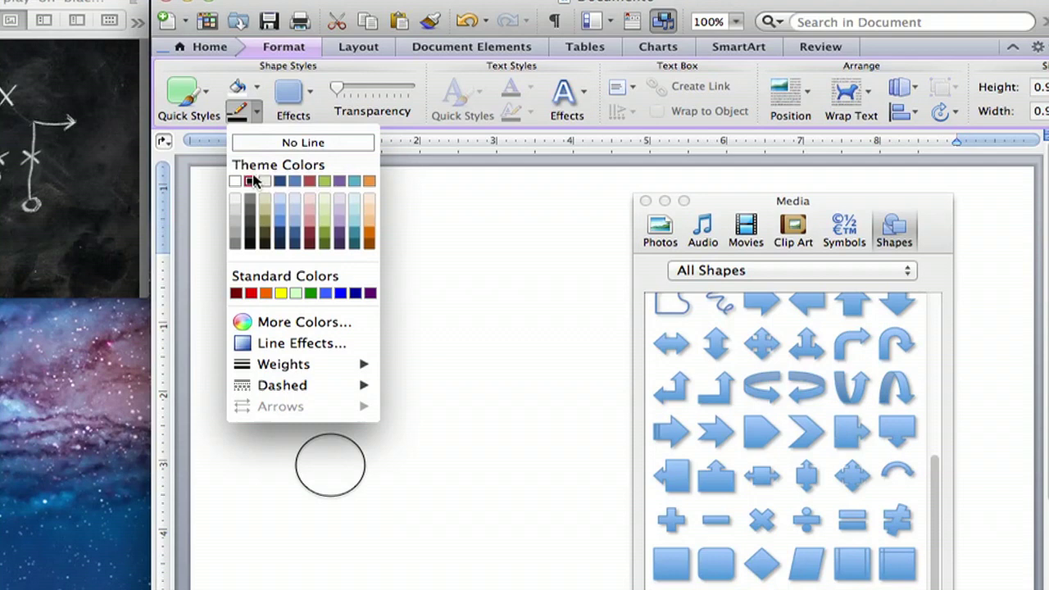
left_click(254, 180)
left_click(256, 87)
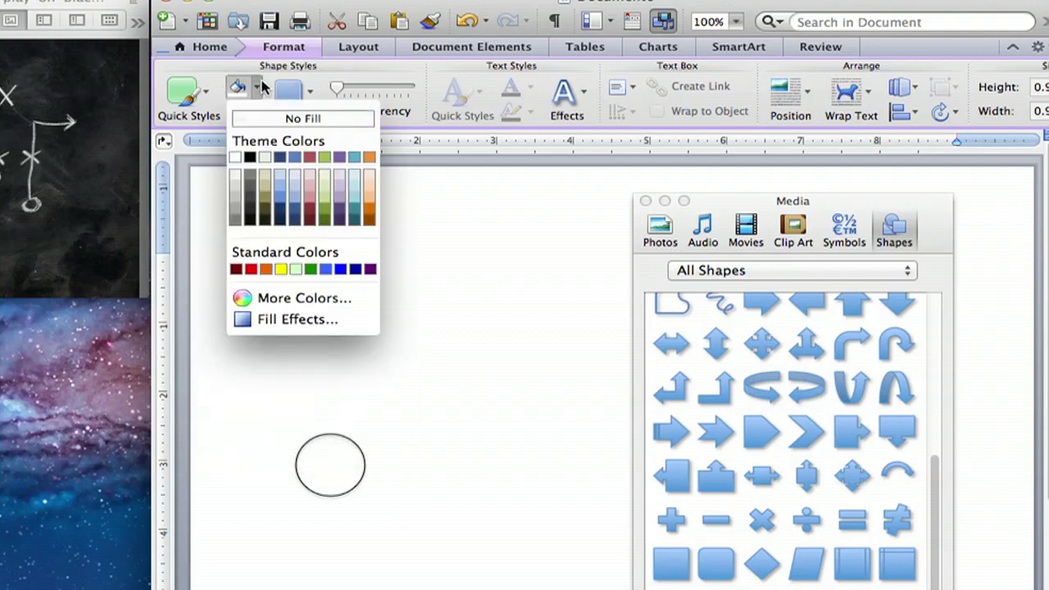
left_click(252, 157)
left_click(257, 87)
left_click(247, 156)
Move the X shape to the right of the circle and nudge the circle slightly down and right to line up with it.
left_click_drag(321, 205, 478, 481)
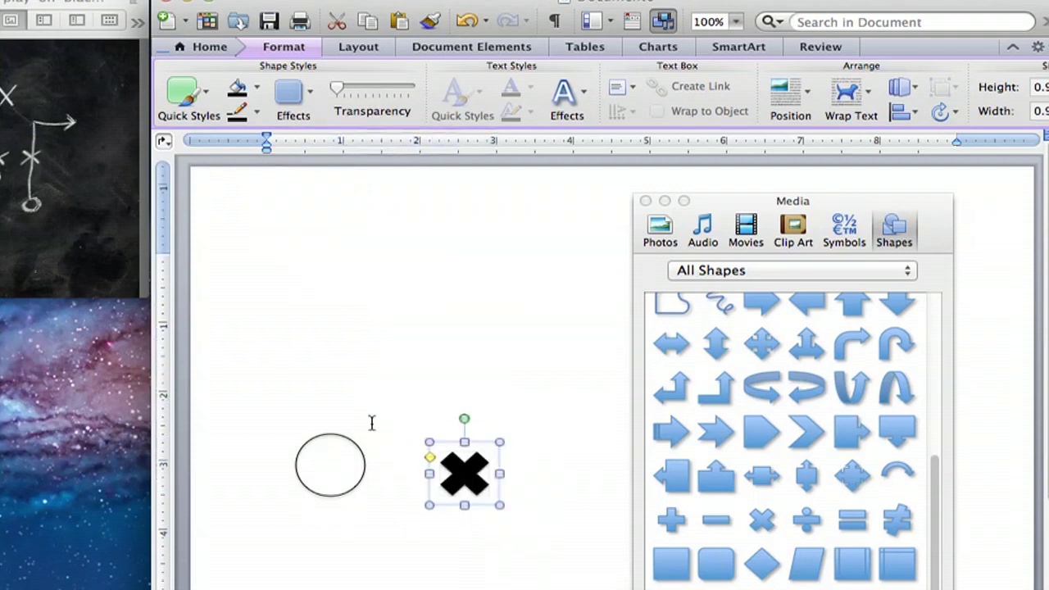
left_click(354, 408)
left_click_drag(345, 443, 364, 461)
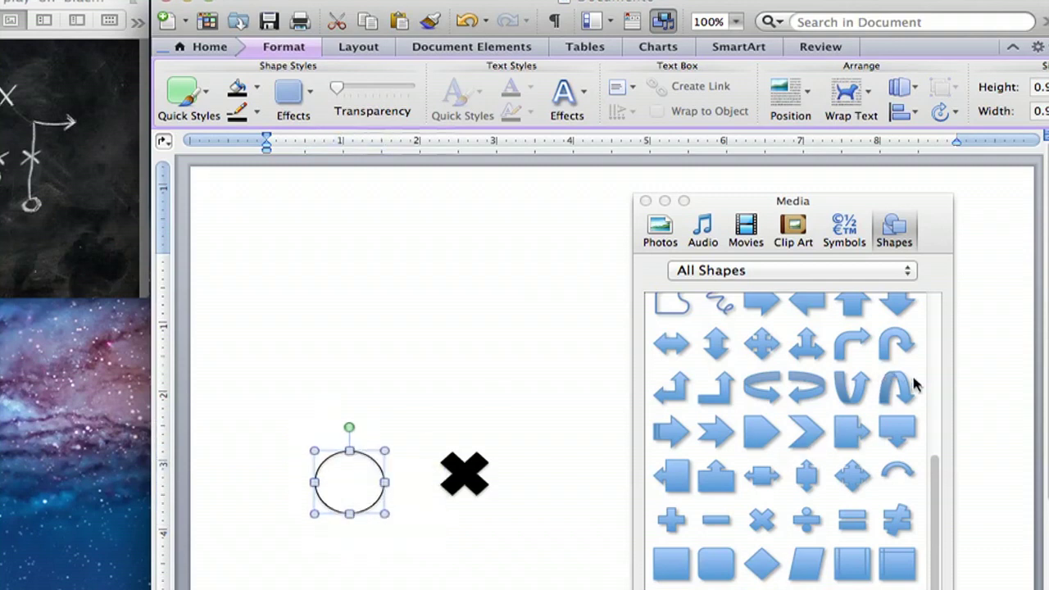
Insert an elbow arrow connector above the two player symbols and attach its start point to the top of the circle.
left_click_drag(934, 482, 937, 440)
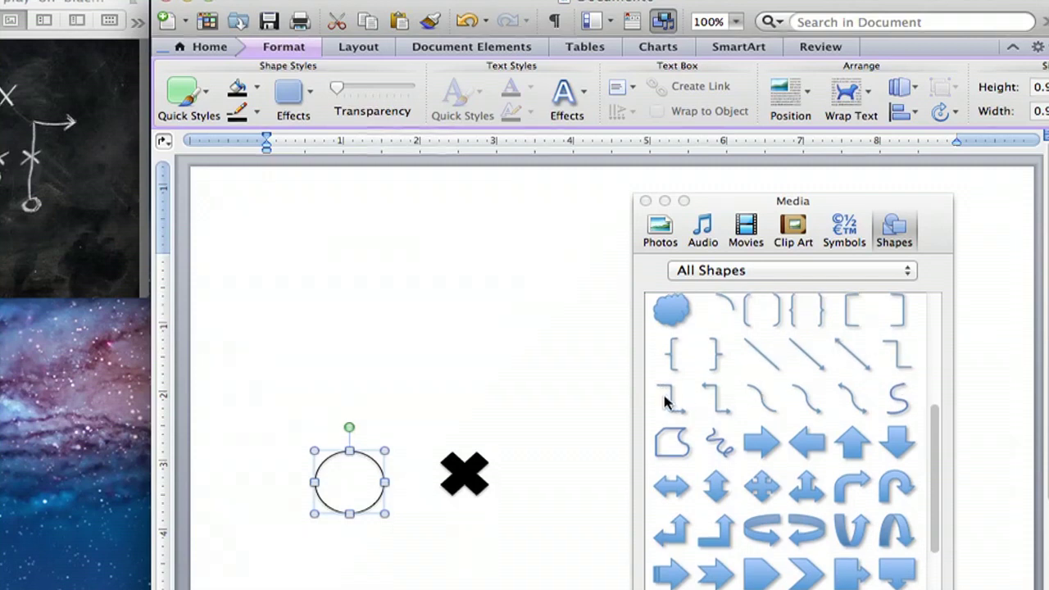
left_click_drag(674, 410, 406, 280)
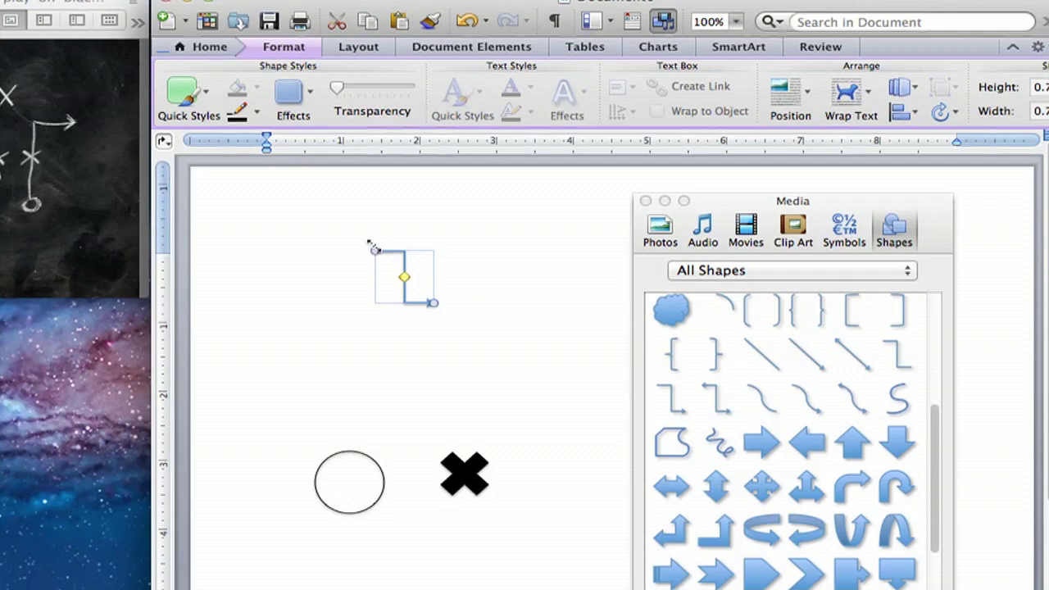
left_click_drag(375, 252, 345, 451)
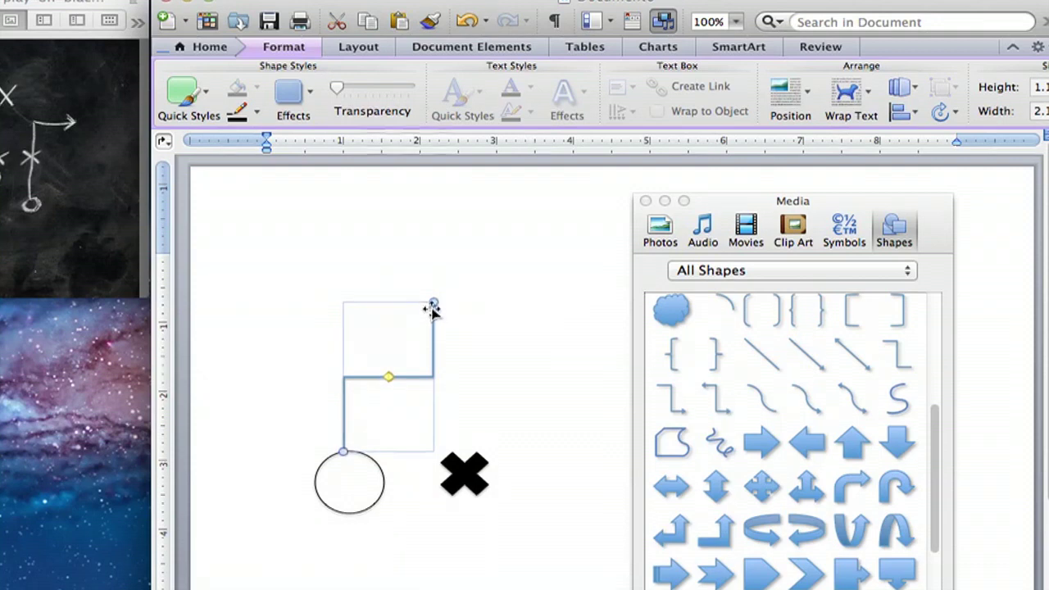
Pull the elbow arrow's tip up and inward to narrow its bend, and move the circle and its arrow toward the page's left edge.
left_click_drag(433, 306, 389, 233)
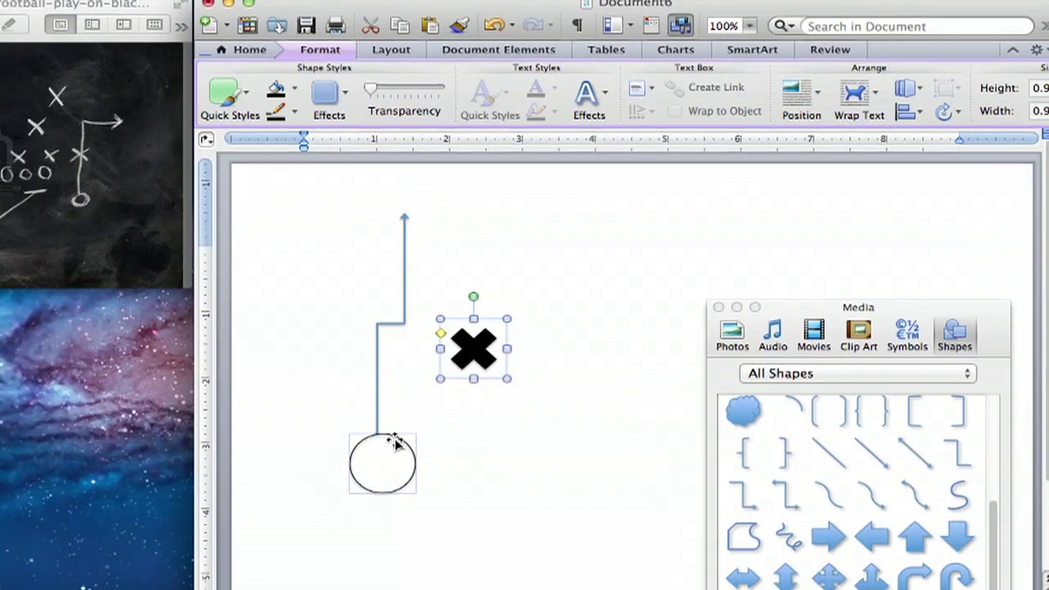
left_click_drag(365, 457, 290, 438)
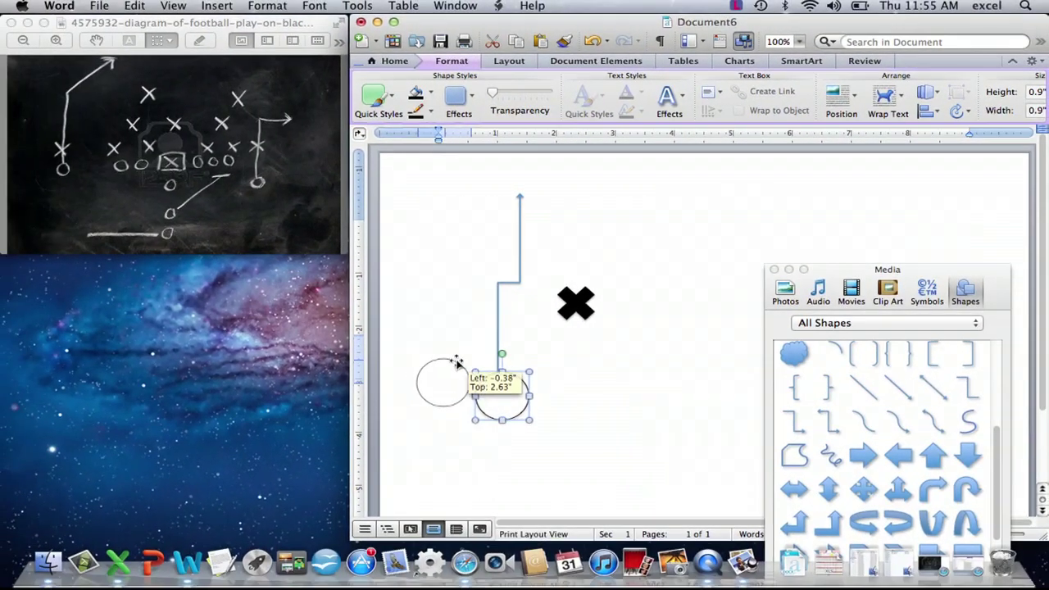
left_click_drag(457, 361, 457, 362)
left_click(504, 312)
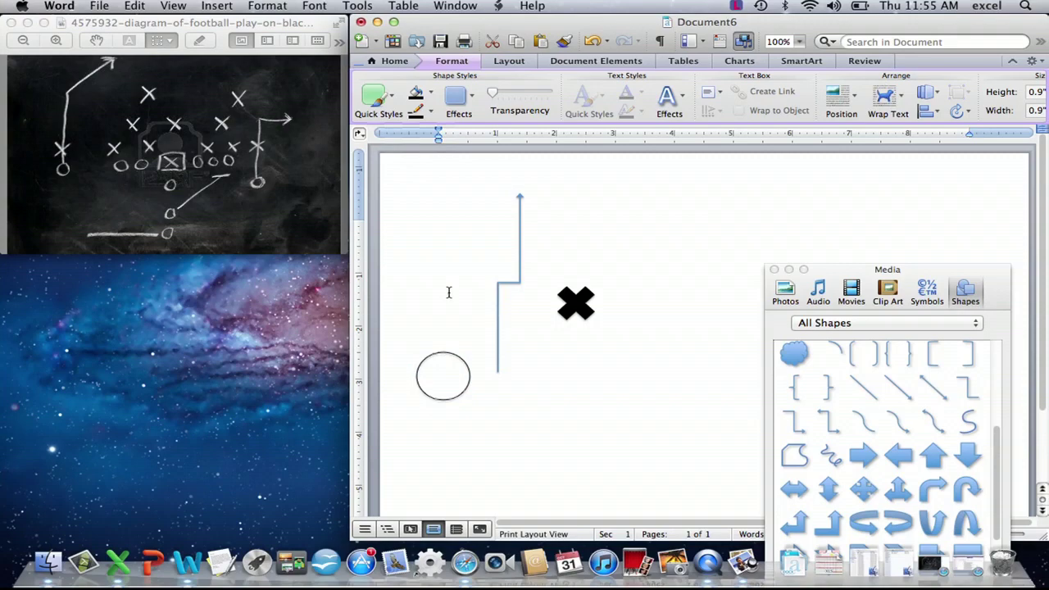
left_click_drag(500, 309, 444, 298)
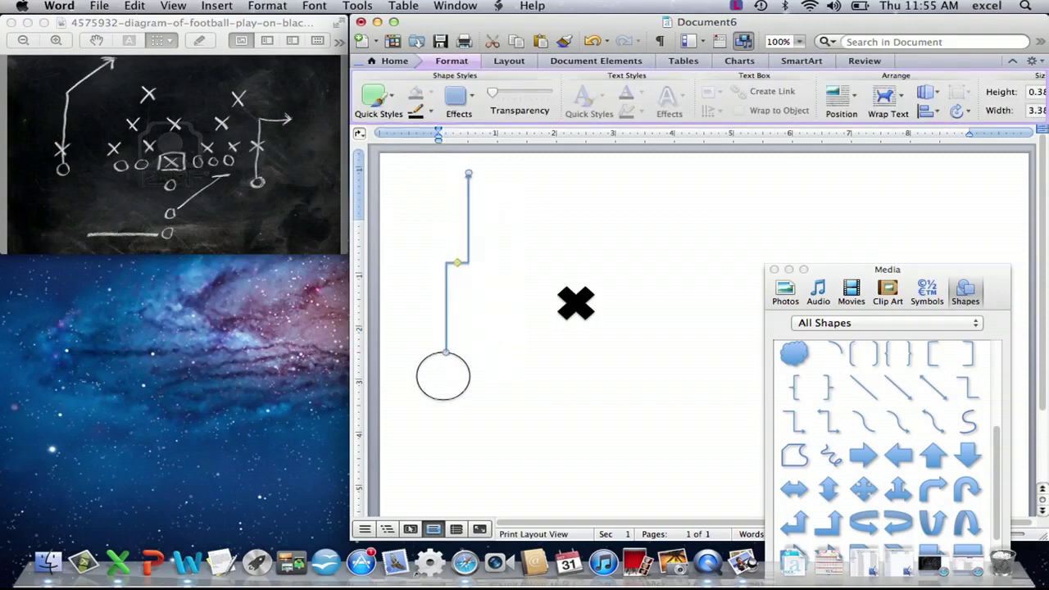
Copy the black X shape twice and line up the three X shapes in a horizontal row to the right of the elbow arrow.
left_click(584, 305)
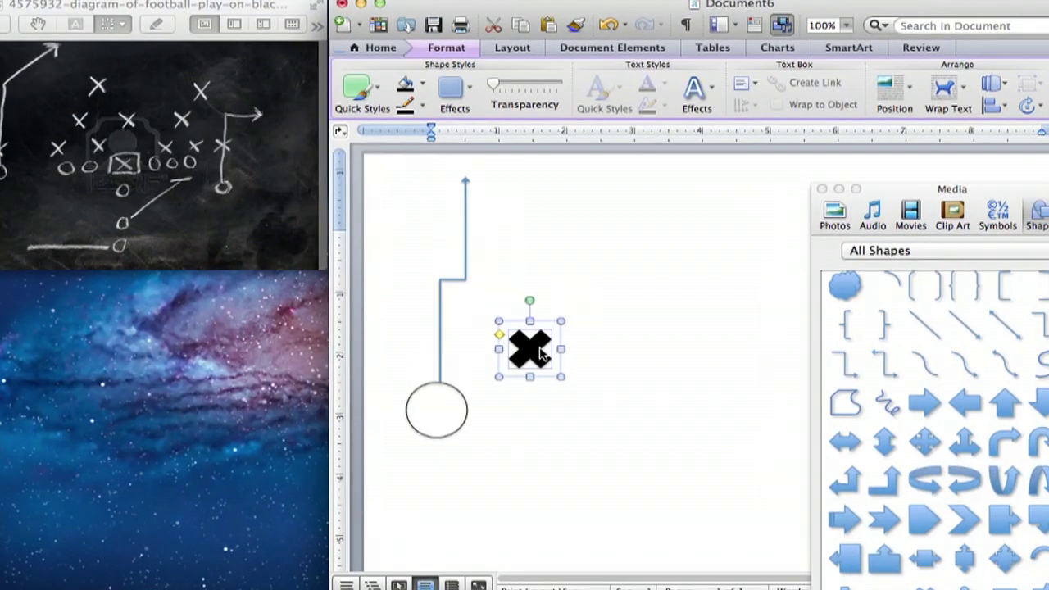
right_click(540, 354)
left_click(574, 338)
right_click(619, 311)
left_click(656, 365)
left_click_drag(544, 357, 630, 327)
right_click(629, 328)
left_click(656, 328)
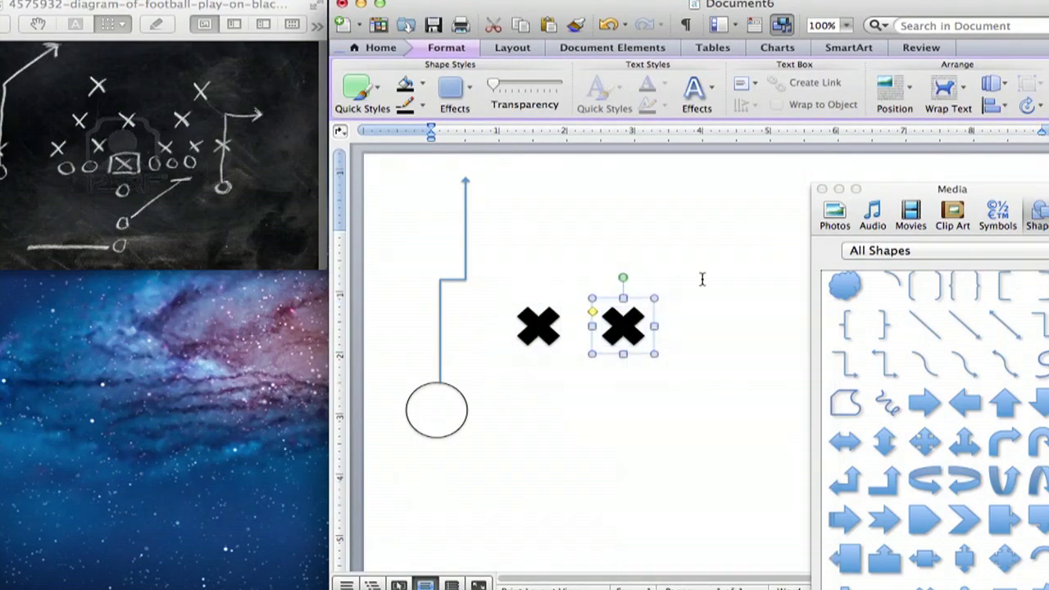
right_click(696, 323)
left_click(710, 362)
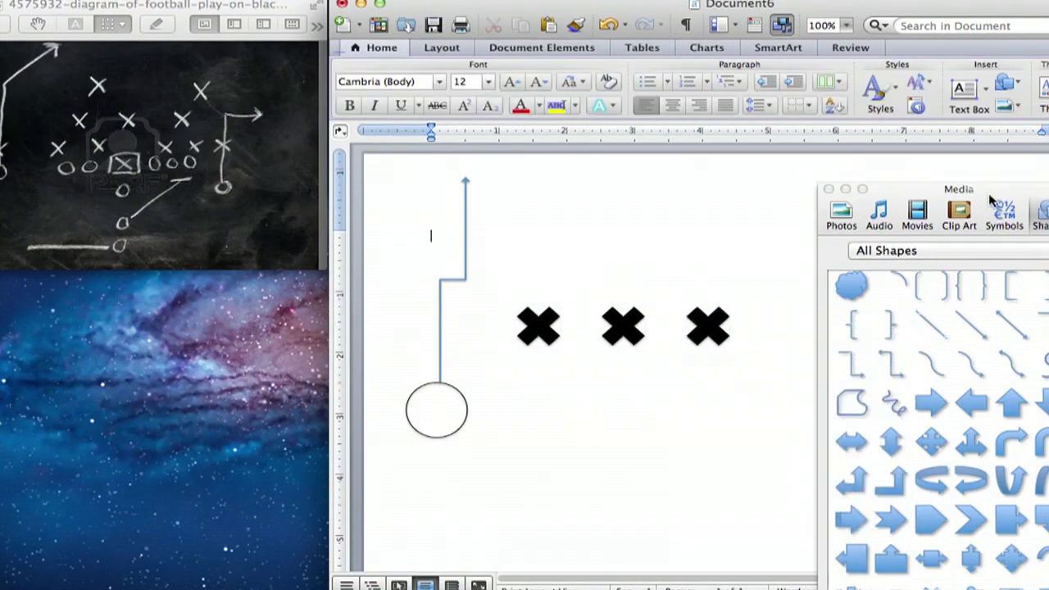
Paste seven more X shapes and arrange all ten as two in the upper row, three in the middle row and five in the lower row.
left_click_drag(990, 199, 1048, 191)
left_click_drag(707, 325, 826, 272)
key("super+v")
key("super+v")
key("super+v")
left_click_drag(592, 283, 639, 200)
key("super+v")
left_click_drag(592, 283, 844, 326)
key("super+v")
key("super+v")
left_click(905, 180)
key("super+v")
key("super+v")
Copy the circle to form a vertical column of three below the X shapes and one circle below the rightmost X.
left_click_drag(443, 410, 722, 448)
key("super+v")
left_click_drag(462, 396, 909, 409)
key("super+v")
Insert a straight arrow connector running diagonally up and right from the top circle of the center column toward the lower X row.
left_click(782, 25)
left_click_drag(975, 181, 908, 90)
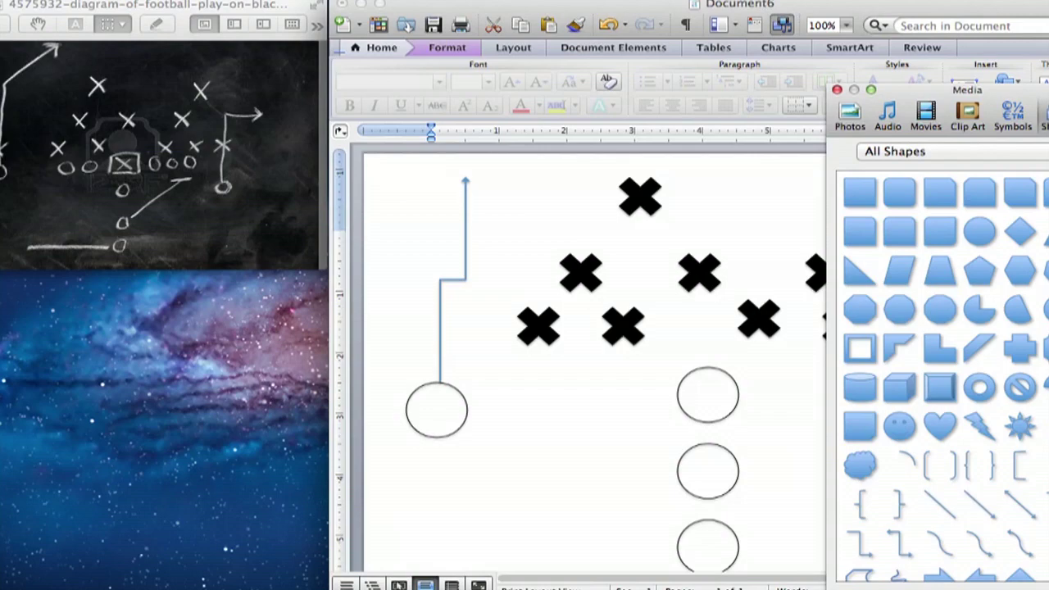
scroll(853, 228, "down", 5)
left_click(859, 227)
left_click_drag(558, 451, 695, 222)
right_click(627, 300)
left_click(690, 356)
left_click_drag(558, 450, 736, 384)
left_click_drag(695, 221, 815, 328)
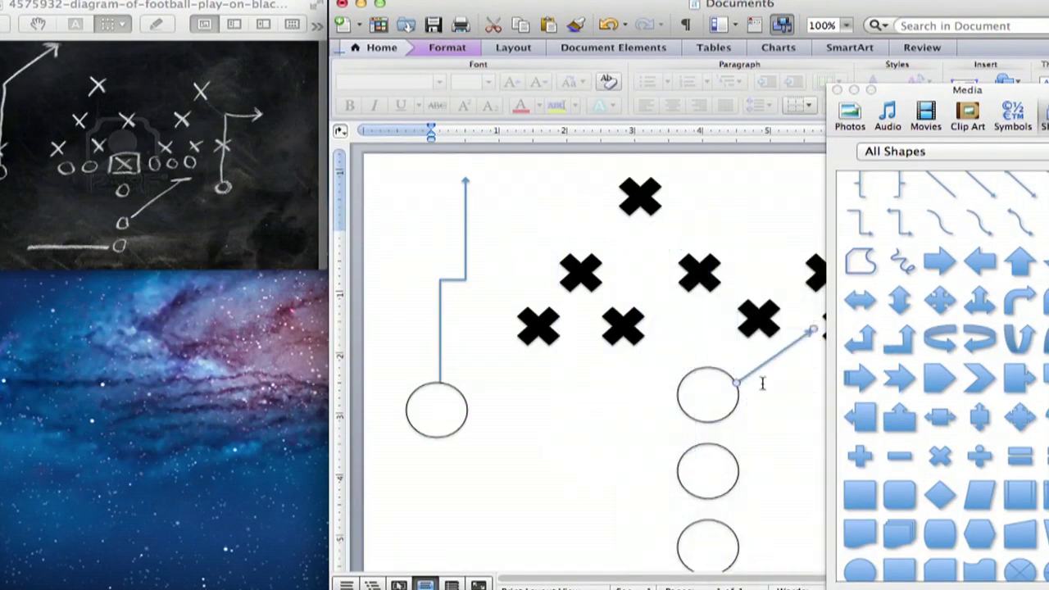
Add a leftward arrow from the bottom center circle and reposition the diagonal arrow so it starts at the middle center circle.
key("super+d")
mouse_move(747, 396)
left_mouse_down()
mouse_move(660, 529)
mouse_move(662, 340)
left_mouse_up()
left_click_drag(827, 344, 517, 345)
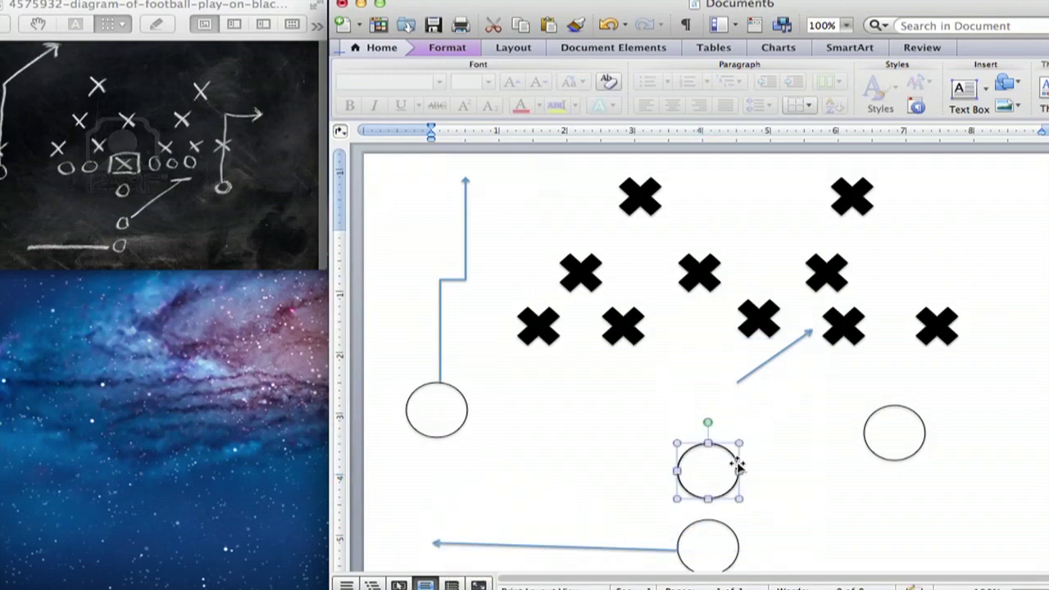
left_click_drag(737, 467, 838, 384)
left_click(441, 314)
key("super+c")
key("super+v")
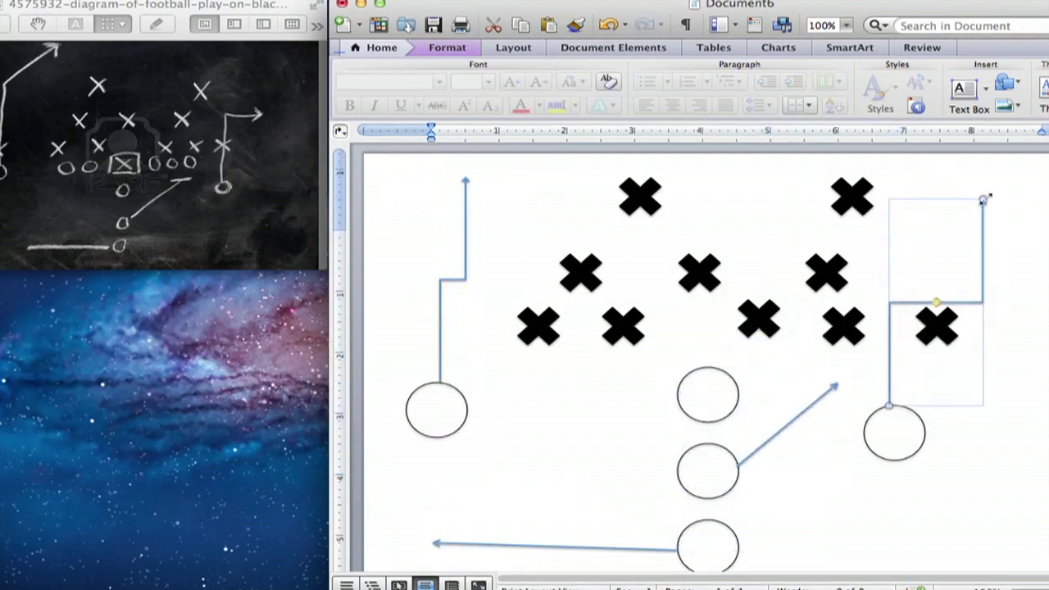
right_click(984, 199)
left_click(924, 292)
key("BackSpace")
Draw a vertical line with a horizontal arrow above the right circle, and replace the left circle's elbow arrow with a vertical line and diagonal arrow.
left_click(168, 1)
left_click(230, 340)
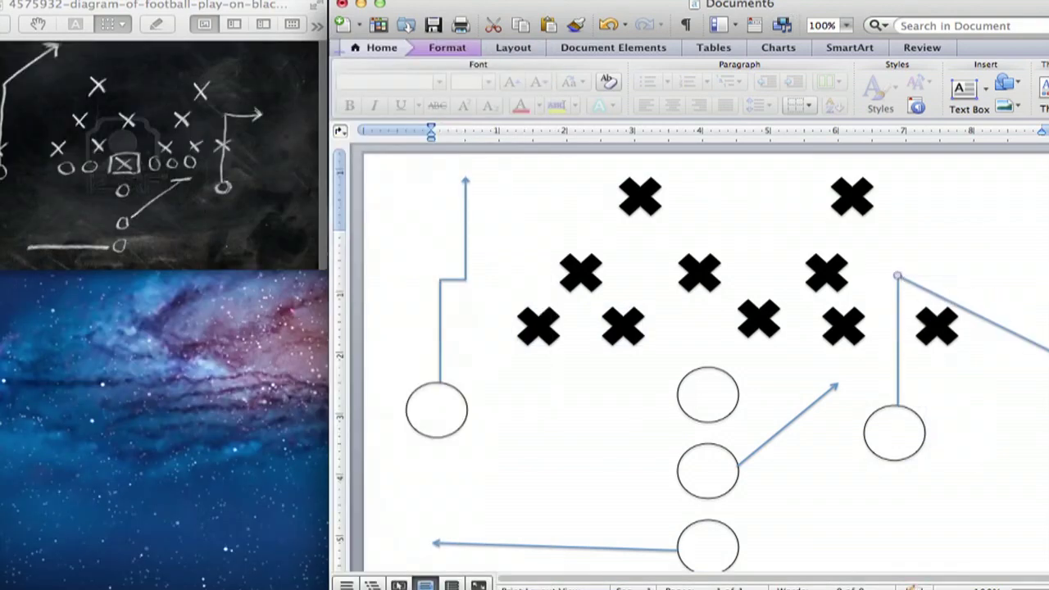
left_click_drag(947, 287, 477, 255)
left_click_drag(610, 253, 558, 171)
left_click(432, 237)
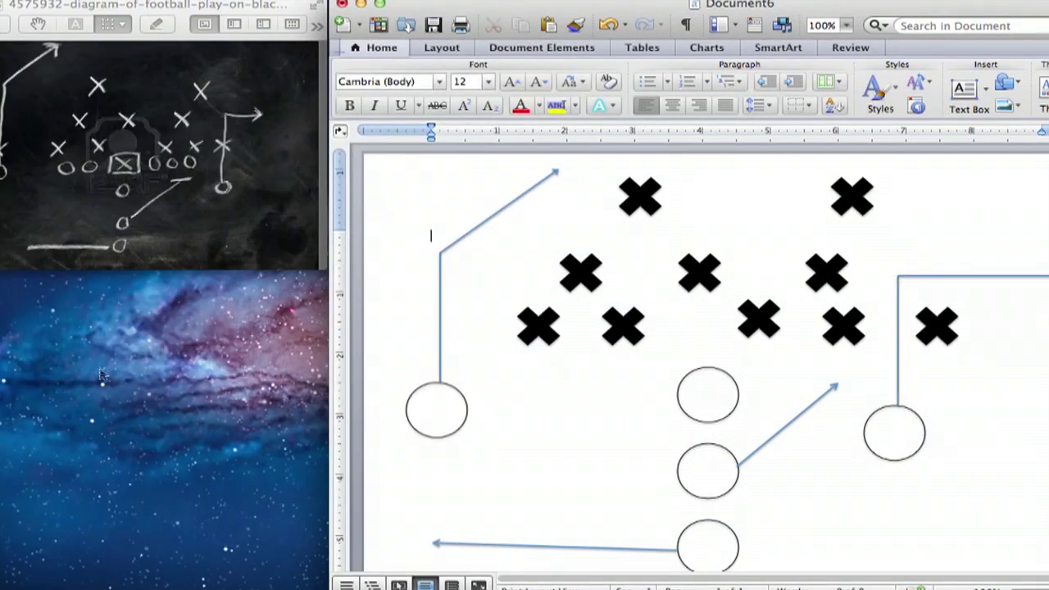